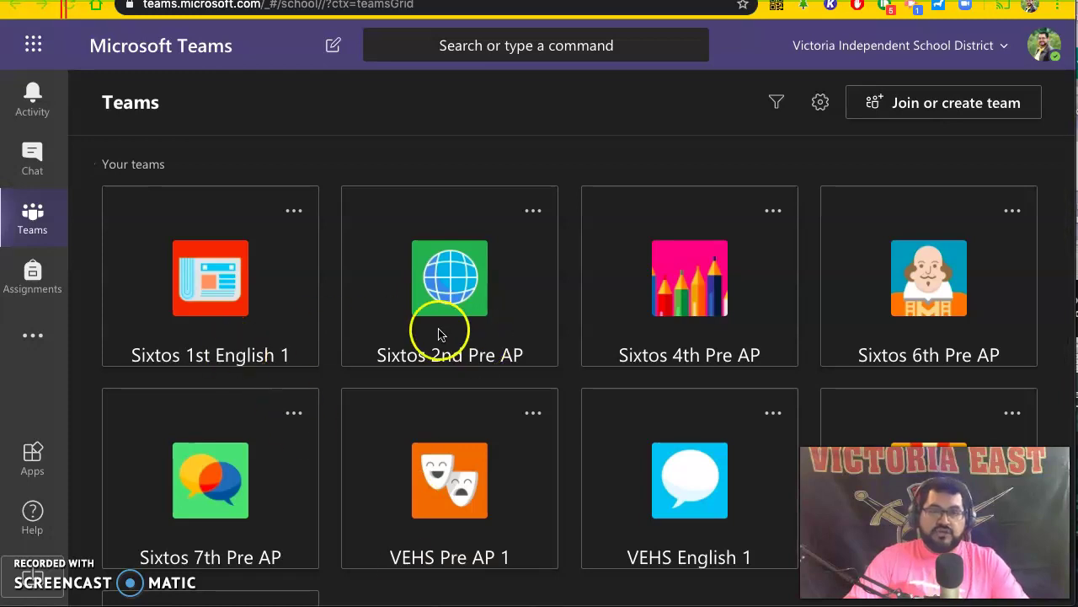
# Open the 2nd Pre AP team and look through the files in its General channel for the Unit 4 documents.
pyautogui.click(462, 286)
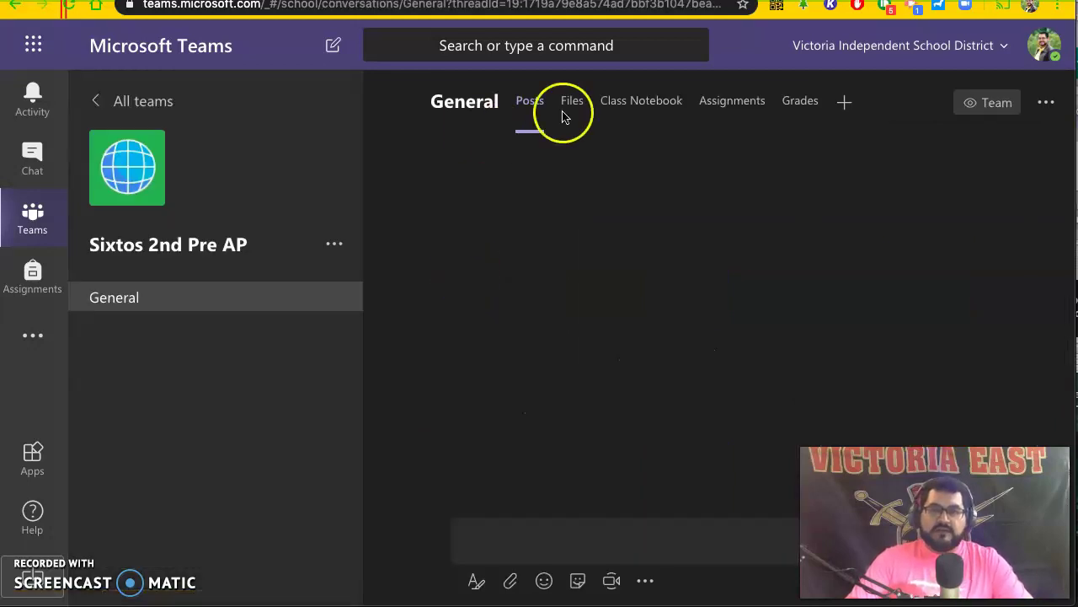
pyautogui.click(573, 113)
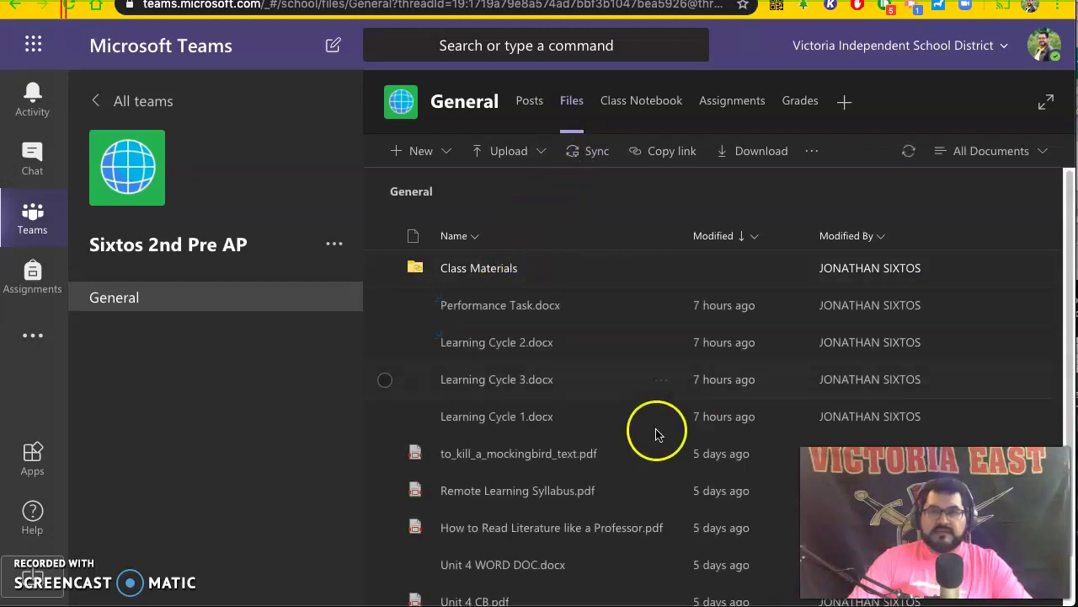
pyautogui.scroll(-1, 539, 413)
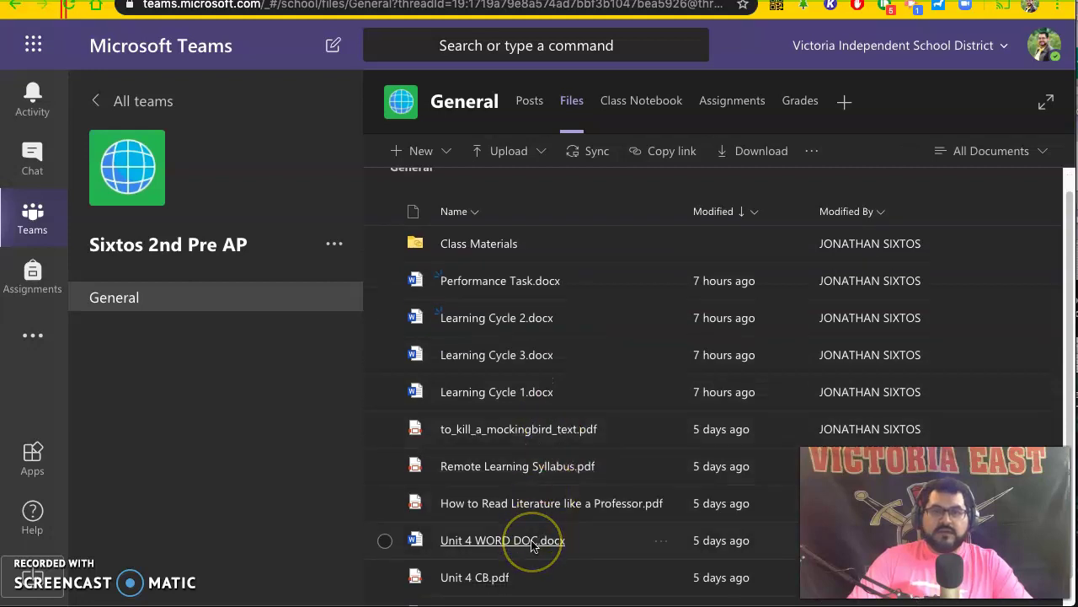
pyautogui.scroll(1, 457, 549)
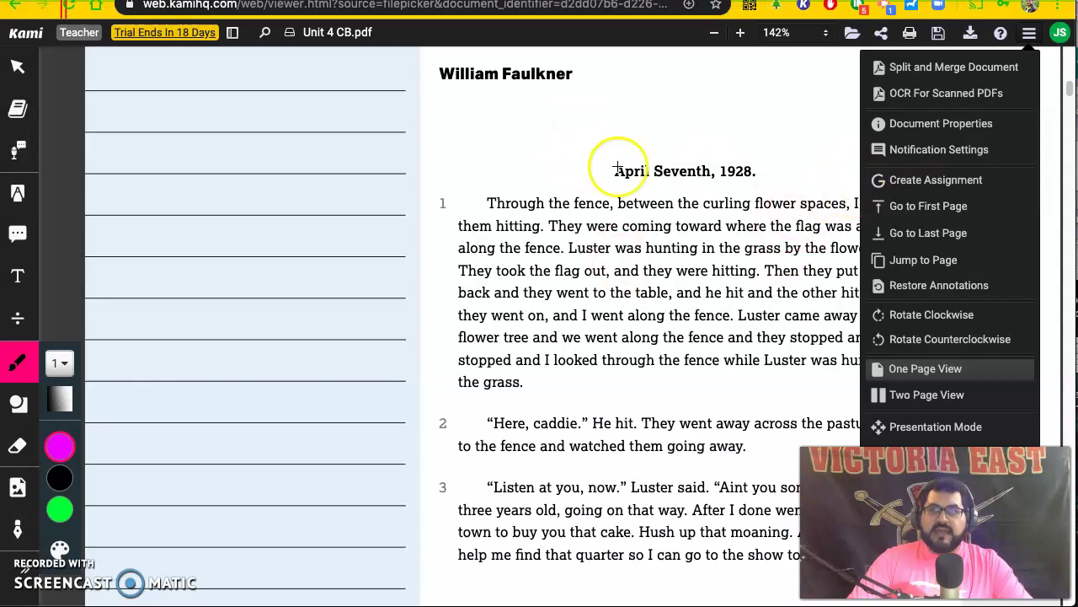
# Switch to Unit 4 CB.pdf in Kami and go back to the list of excerpts near its beginning.
pyautogui.click(1032, 34)
pyautogui.scroll(-1, 509, 309)
pyautogui.scroll(10, 514, 308)
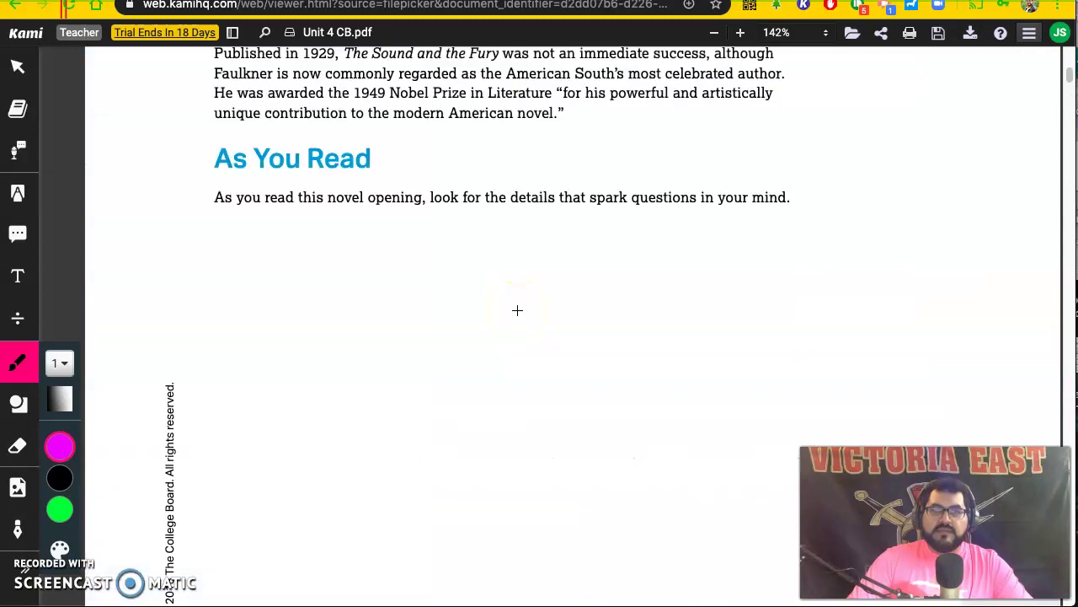
pyautogui.scroll(2, 517, 310)
pyautogui.scroll(-3, 517, 310)
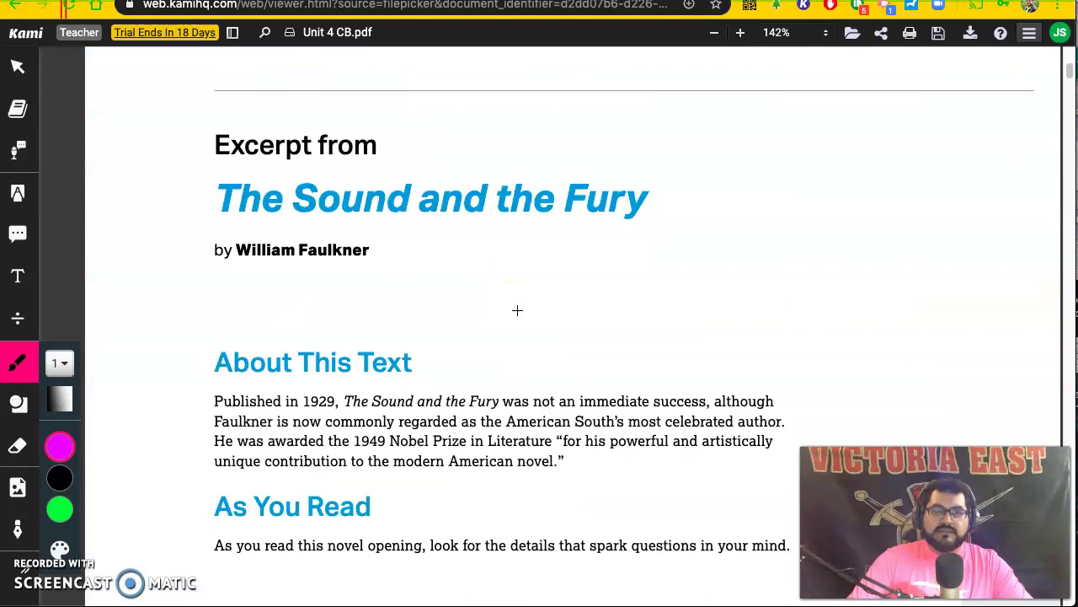
pyautogui.scroll(6, 517, 310)
pyautogui.scroll(5, 517, 310)
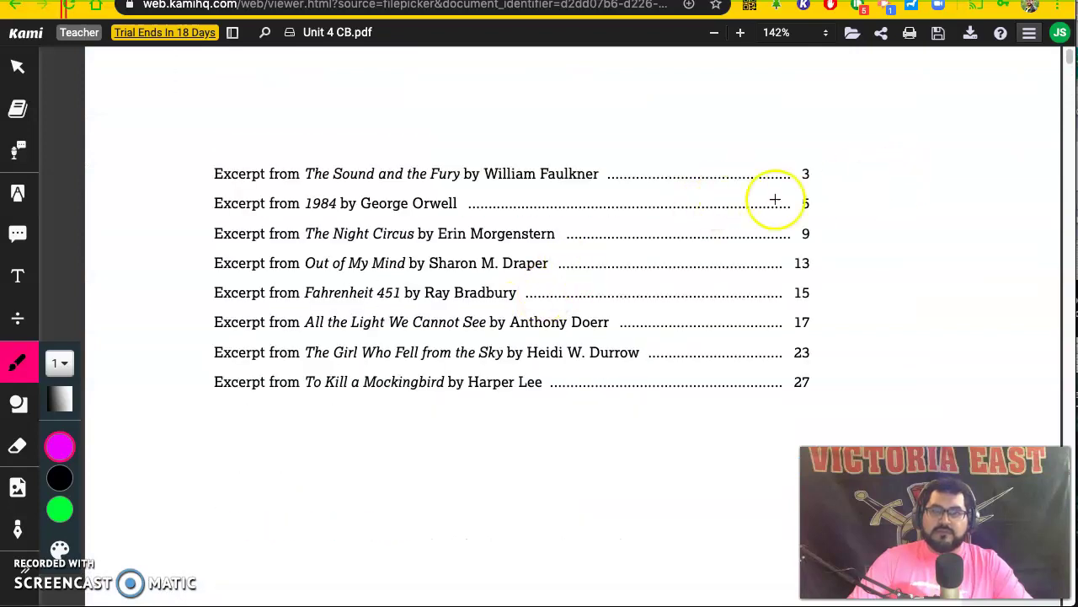
# In the excerpt from The Sound and the Fury, underline "them" in paragraph 1 freehand and draw a question mark beside that line.
pyautogui.scroll(-4, 566, 312)
pyautogui.scroll(-5, 566, 312)
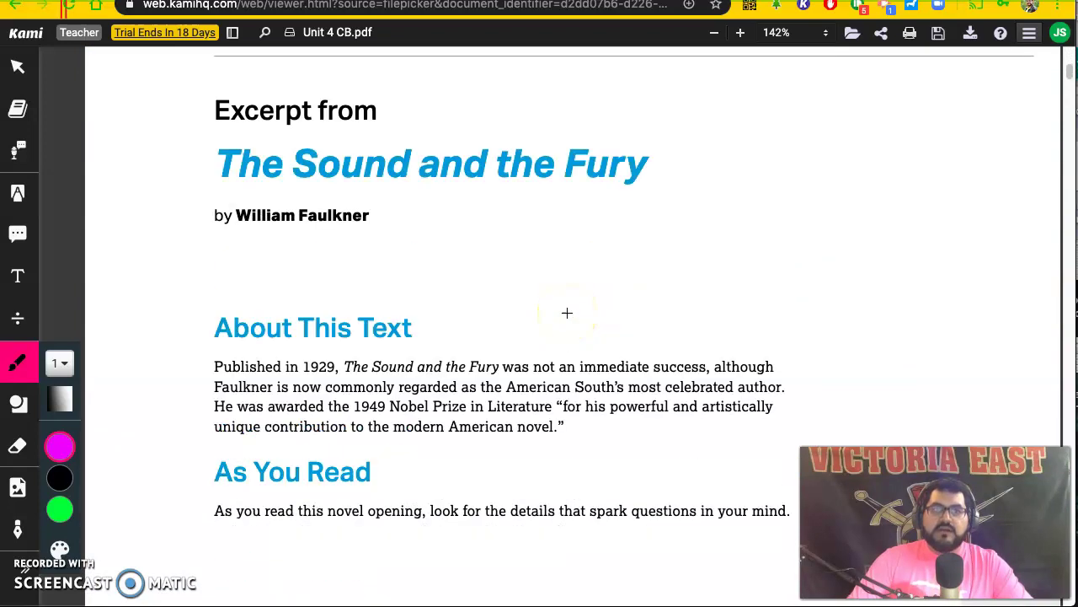
pyautogui.scroll(-10, 567, 312)
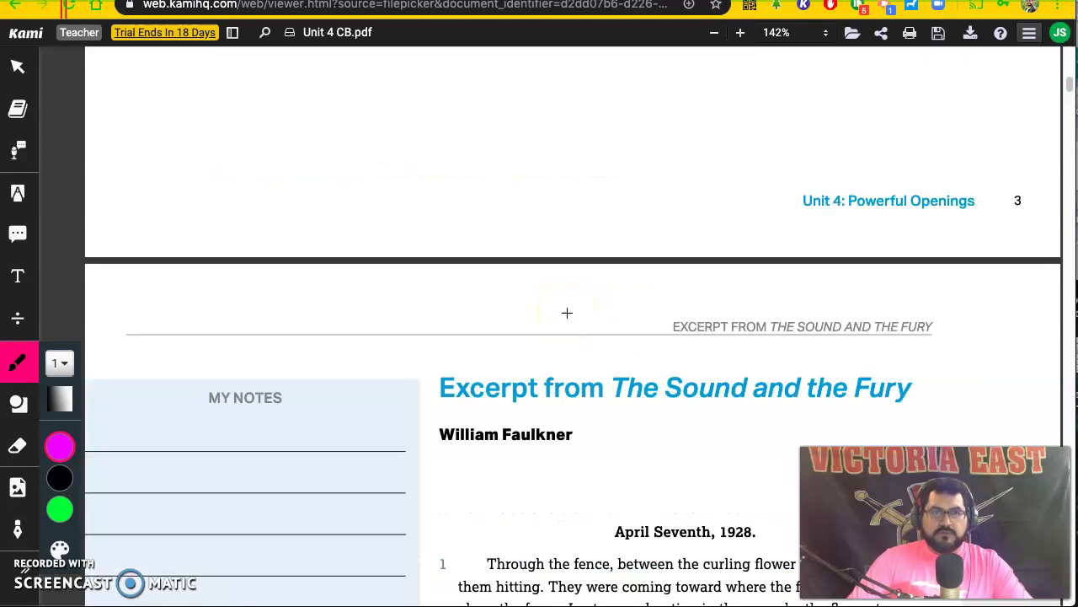
pyautogui.scroll(-4, 567, 312)
pyautogui.scroll(1, 567, 313)
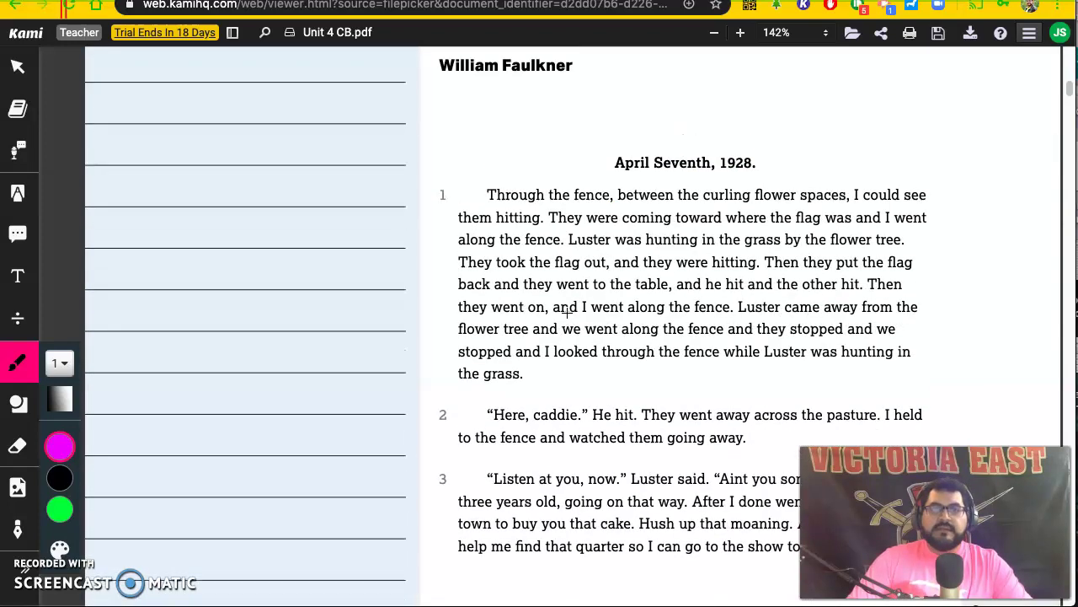
pyautogui.scroll(-2, 566, 312)
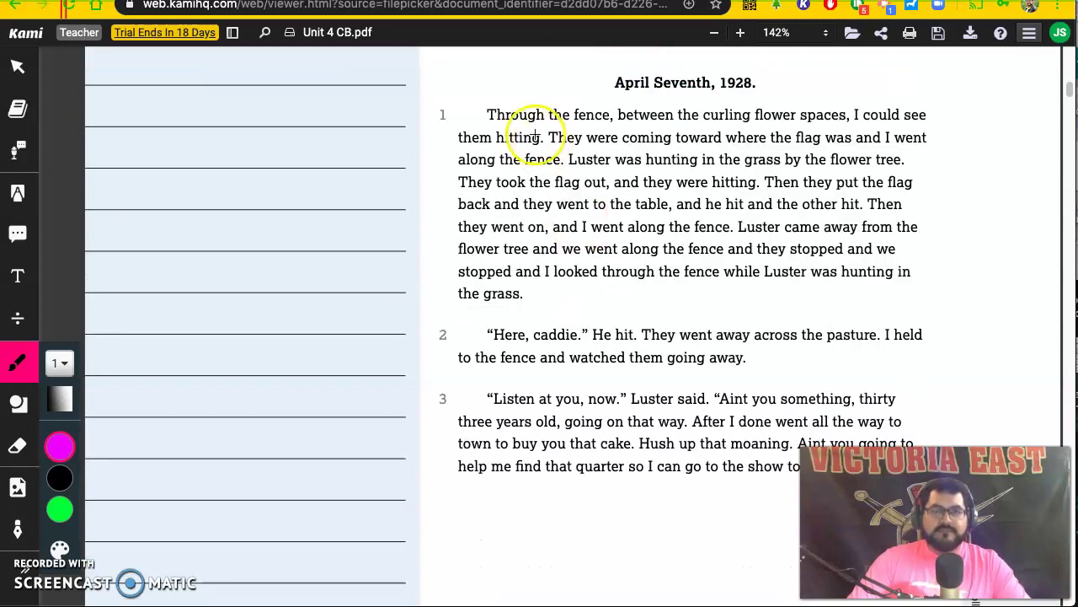
pyautogui.moveTo(61, 465)
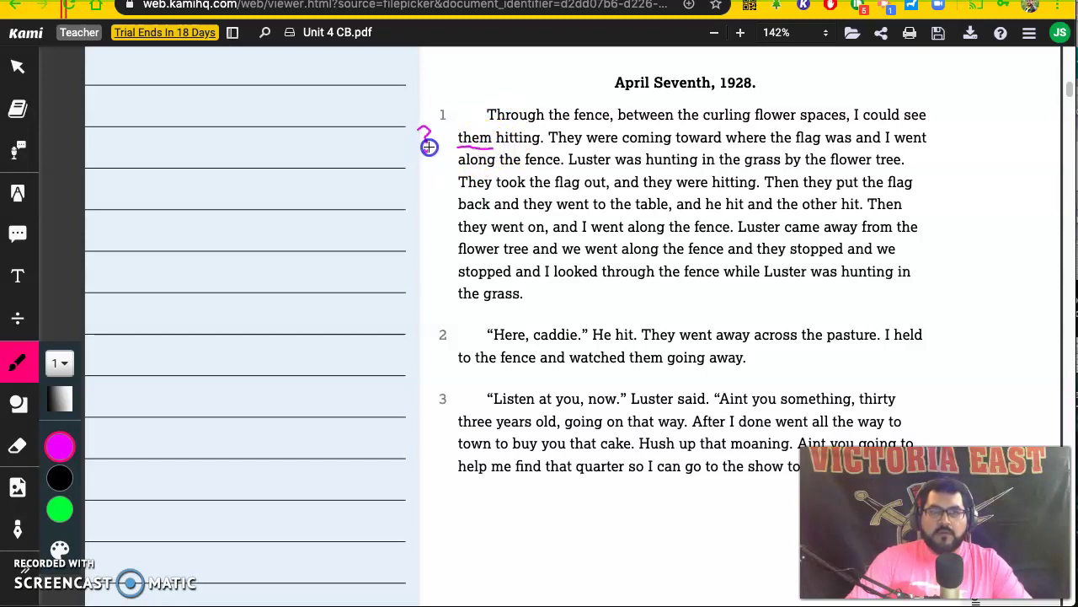
pyautogui.click(424, 150)
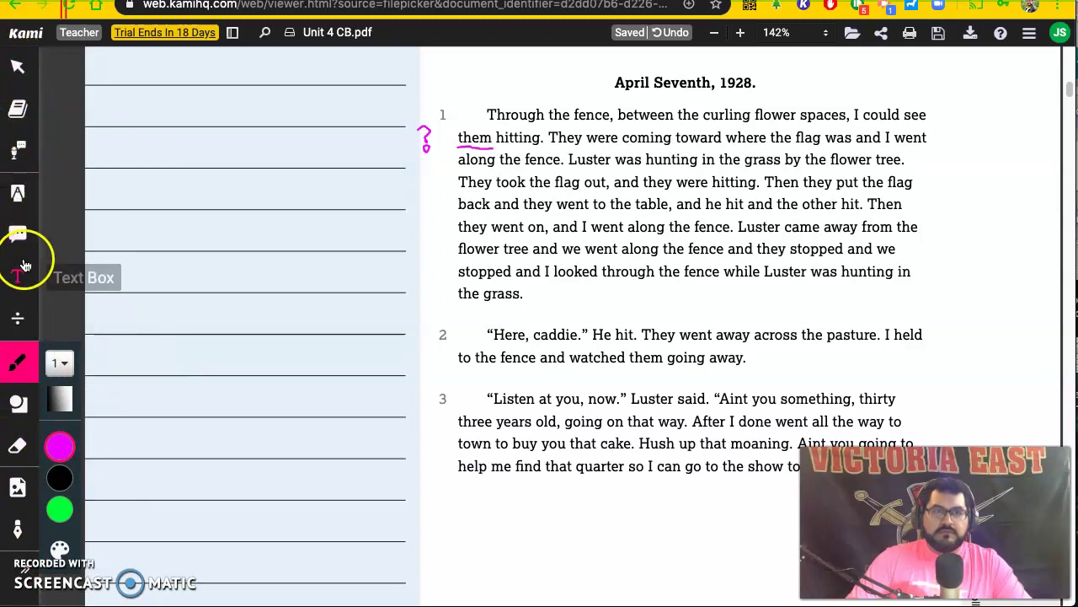
# Highlight "hitting" and "flag" in yellow in the second line of paragraph 1.
pyautogui.click(19, 191)
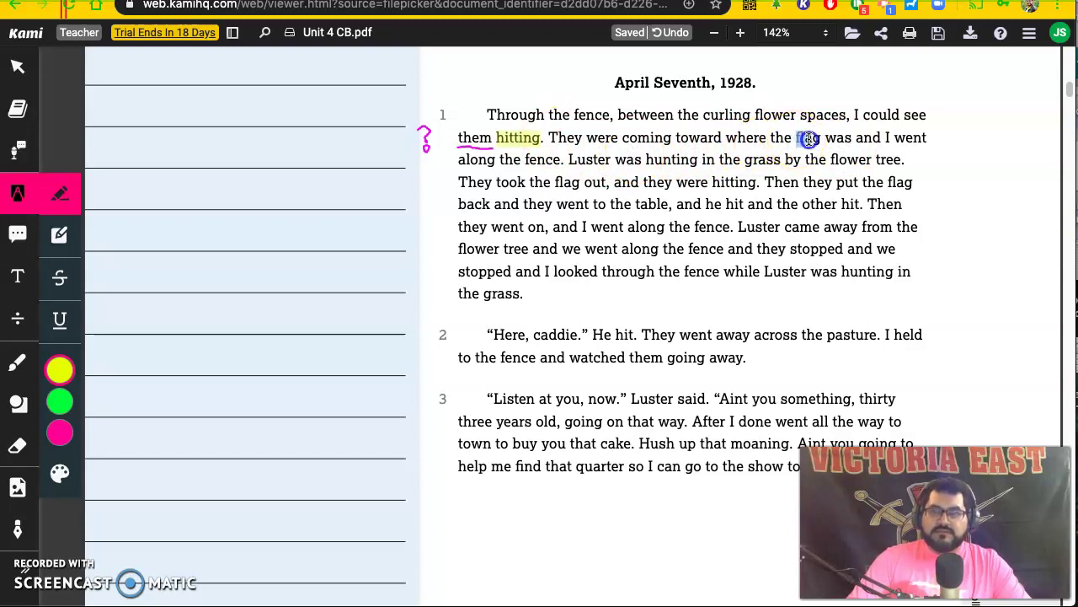
pyautogui.moveTo(817, 139); pyautogui.dragTo(821, 139)
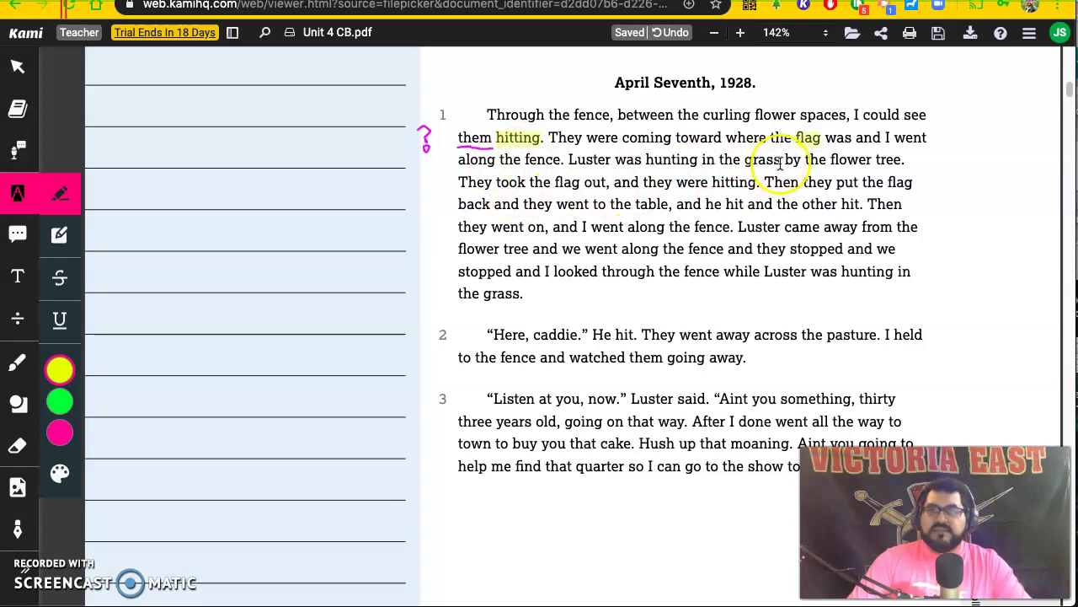
pyautogui.click(809, 139)
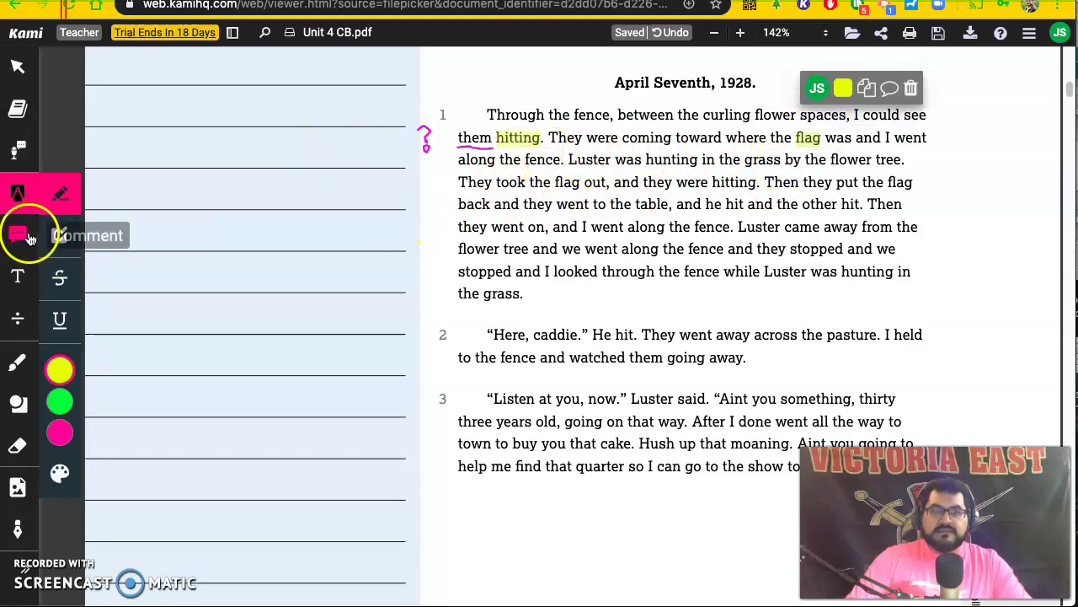
# Underline the first "Luster" in paragraph 1 with a freehand magenta line.
pyautogui.click(23, 361)
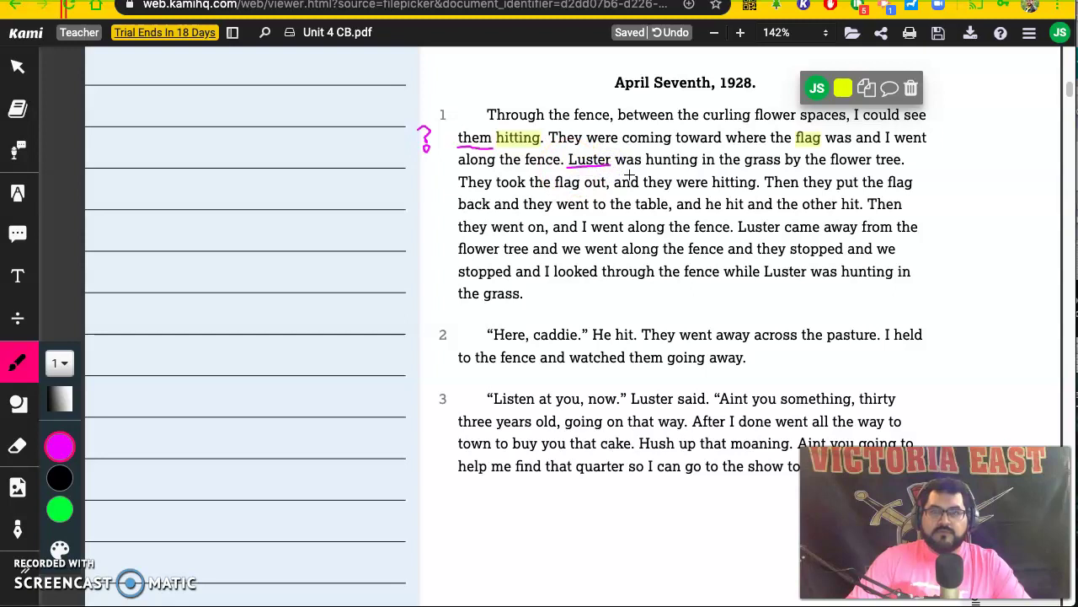
pyautogui.moveTo(681, 177); pyautogui.dragTo(760, 182)
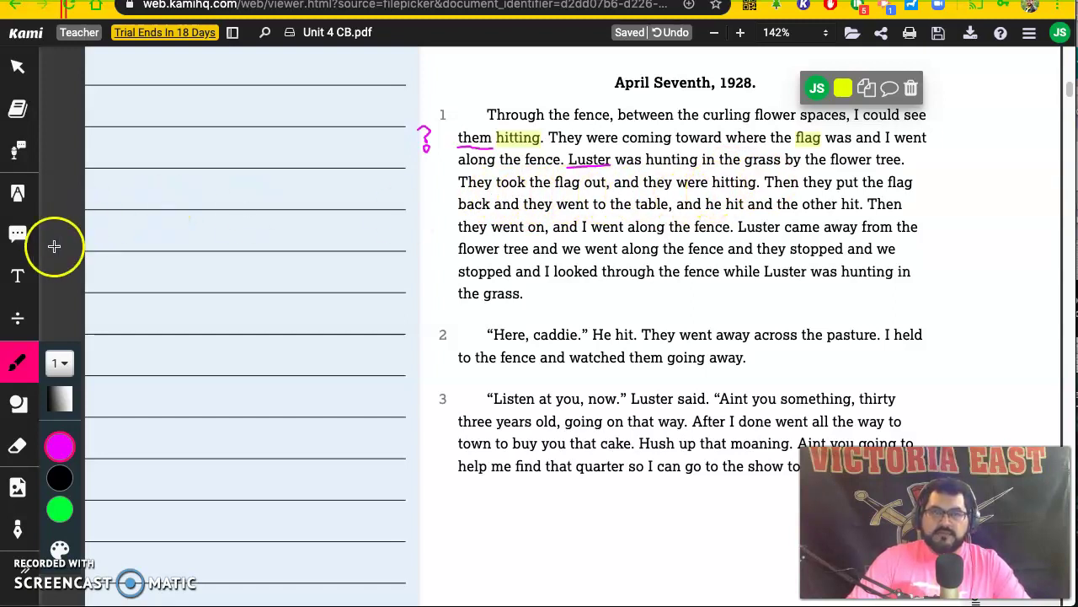
# Highlight the second "hitting" and the word "hit" after "and he" in paragraph 1 in yellow.
pyautogui.click(17, 193)
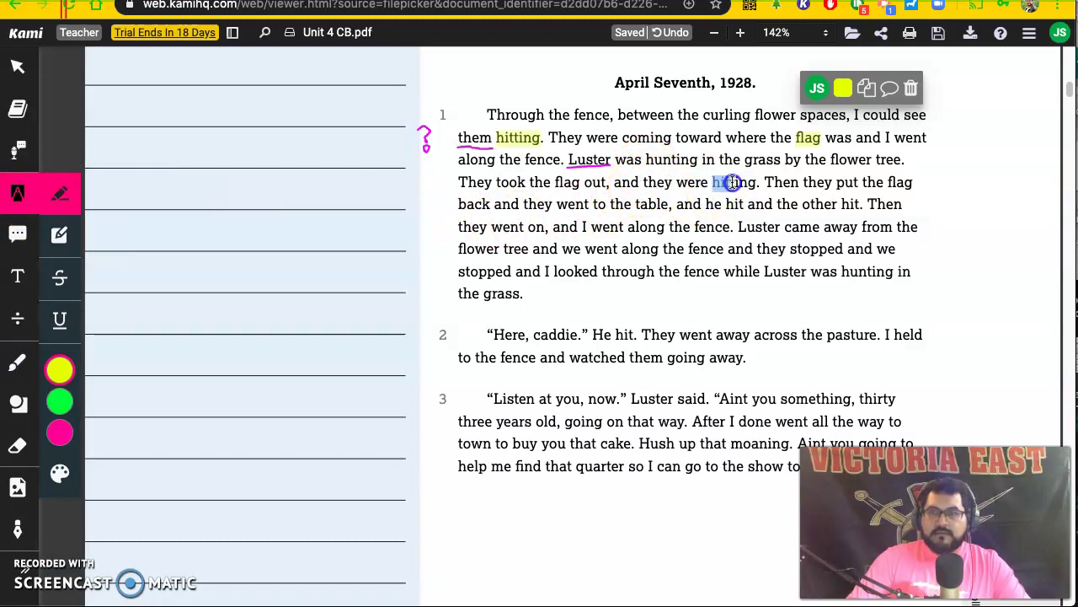
pyautogui.moveTo(754, 182); pyautogui.dragTo(755, 182)
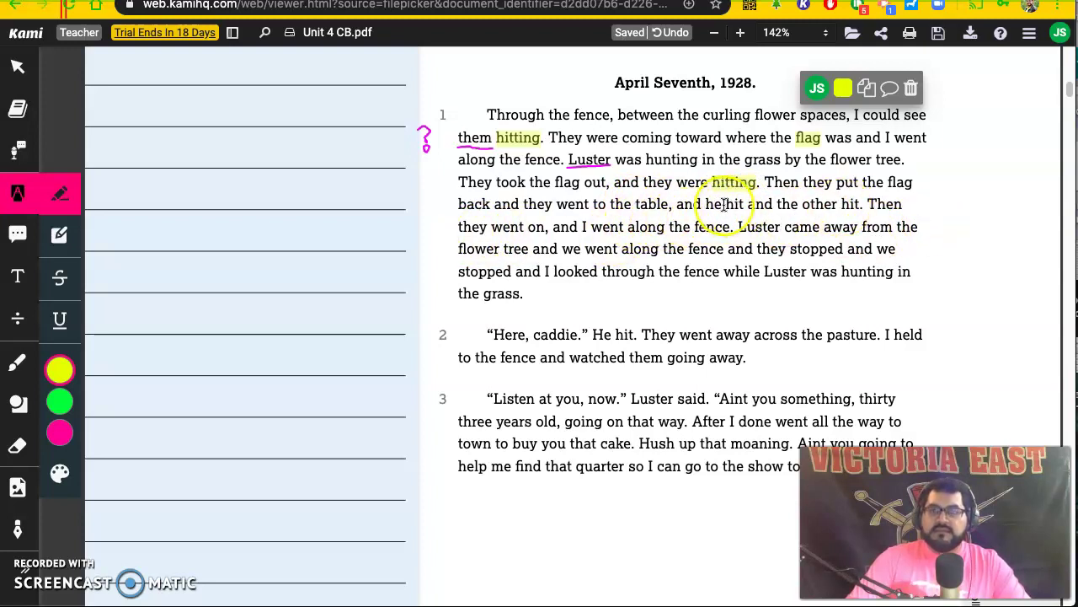
pyautogui.moveTo(726, 204); pyautogui.dragTo(745, 204)
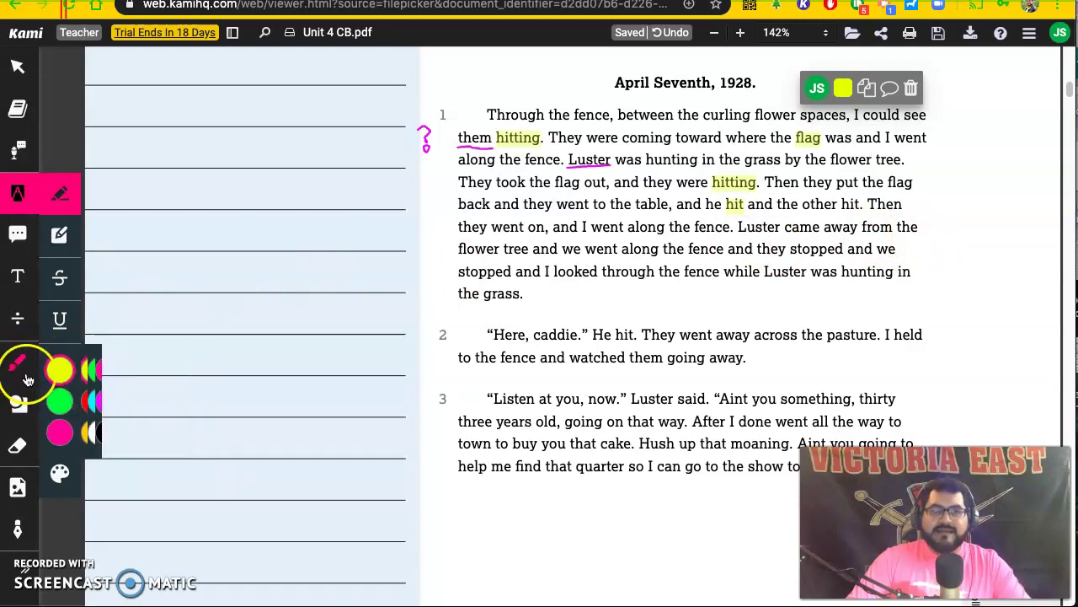
# Underline "through the fence" and "quarter so I can go to the show" freehand, and brace paragraph 3 with the handwritten note "Dialogue".
pyautogui.click(19, 362)
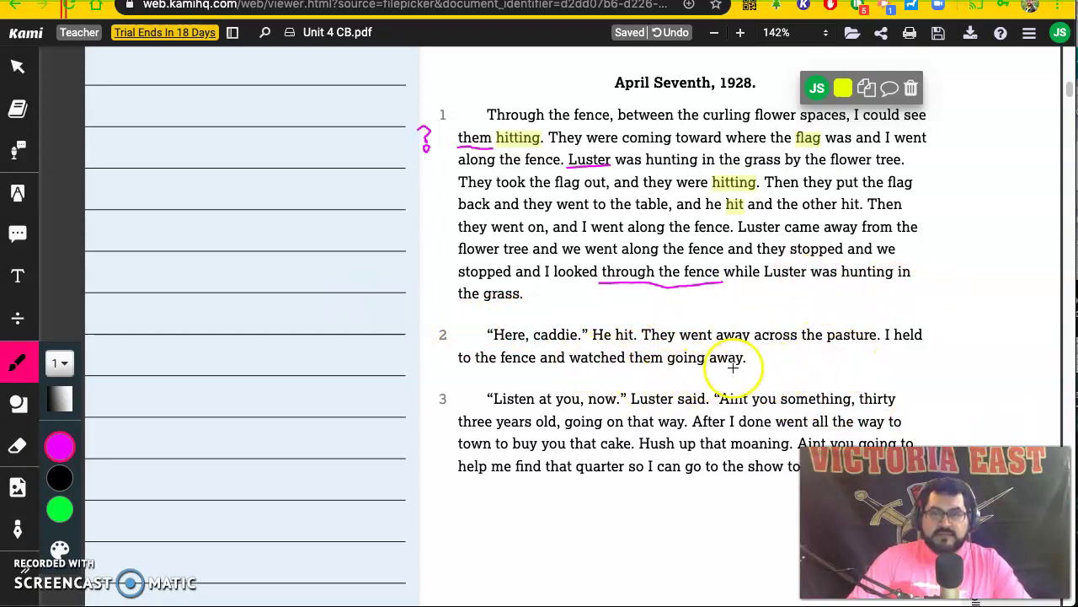
pyautogui.scroll(-1, 773, 378)
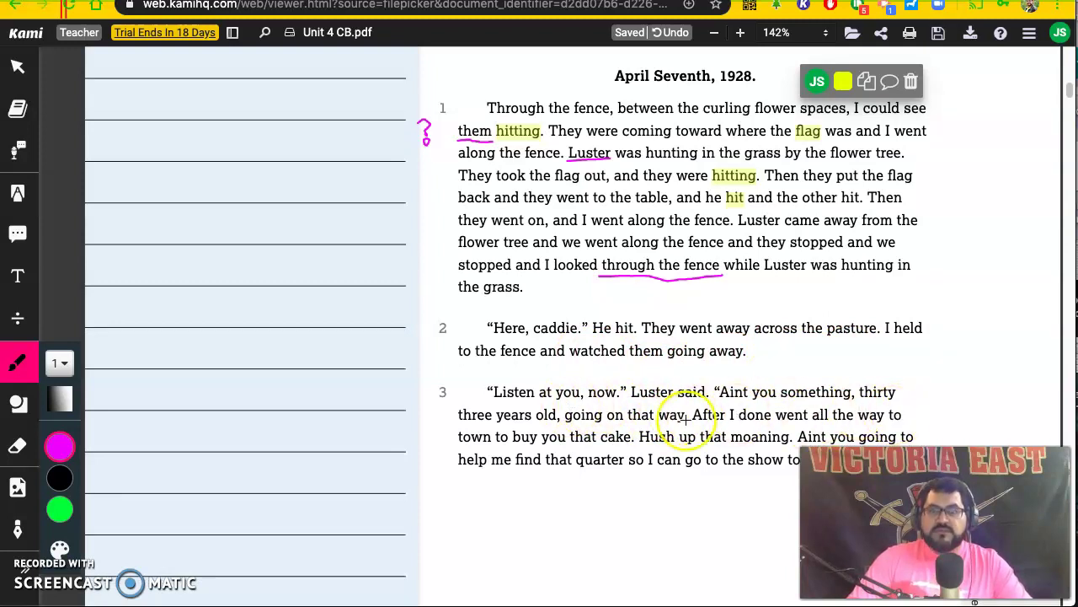
pyautogui.scroll(-3, 686, 419)
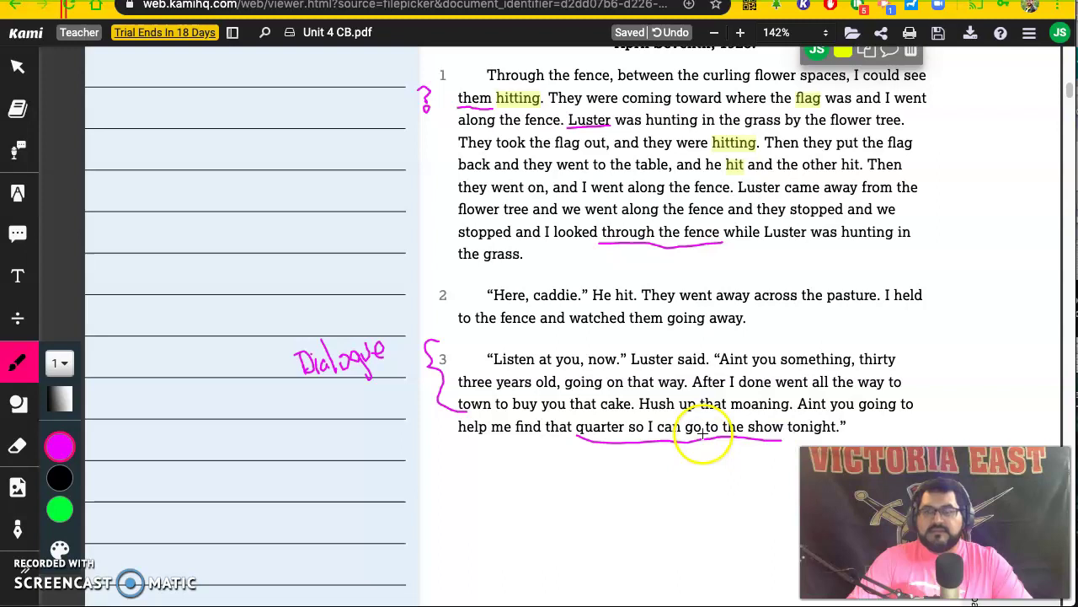
# Underline the year 1928 in the date heading above paragraph 1 with a freehand magenta line.
pyautogui.scroll(1, 701, 434)
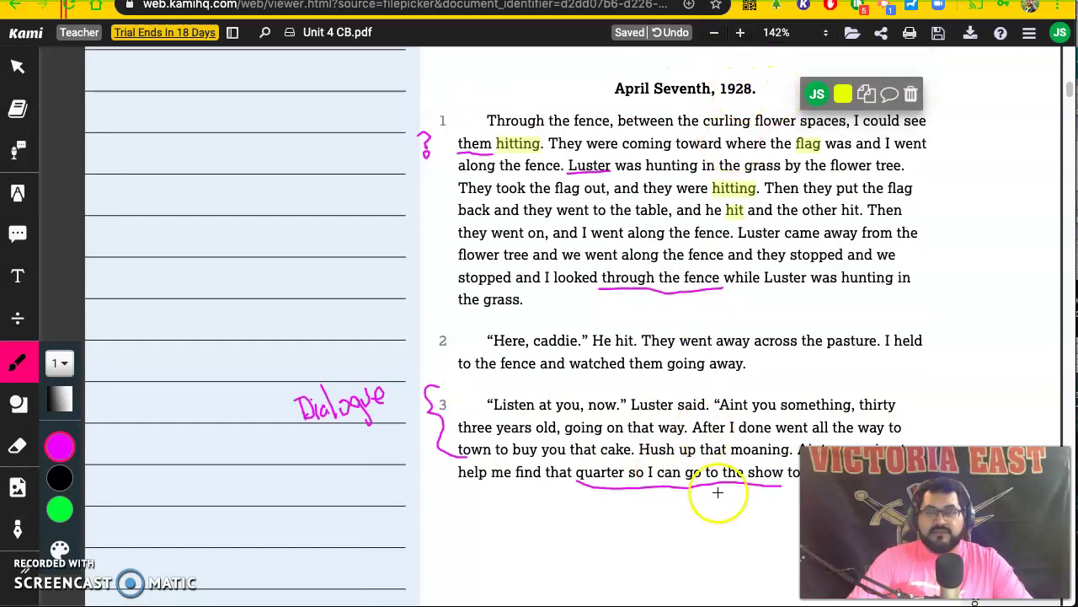
pyautogui.scroll(-1, 716, 485)
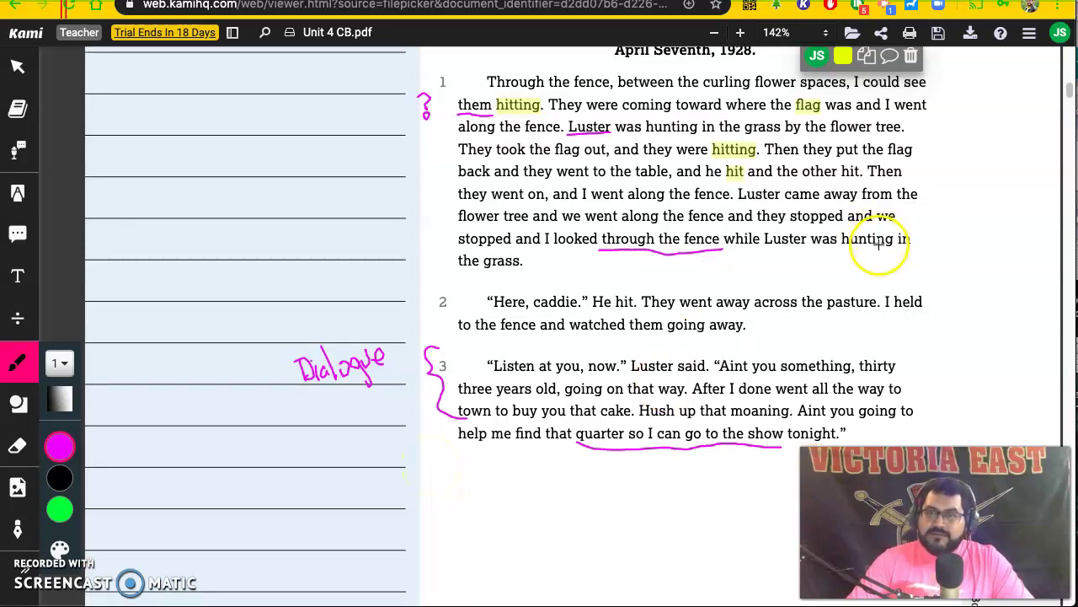
pyautogui.scroll(1, 758, 214)
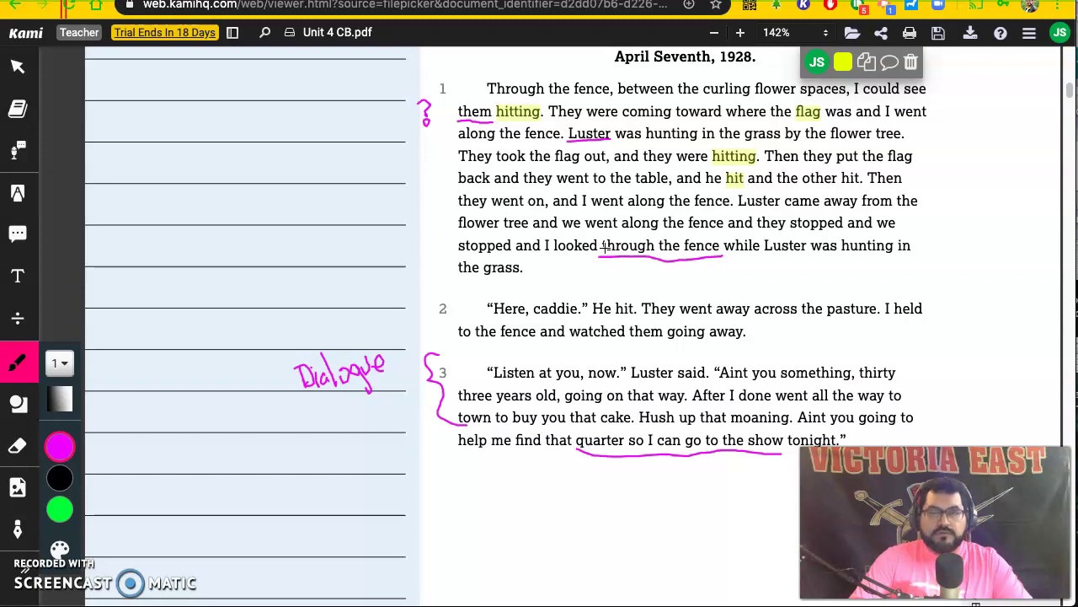
pyautogui.moveTo(720, 68); pyautogui.dragTo(757, 66)
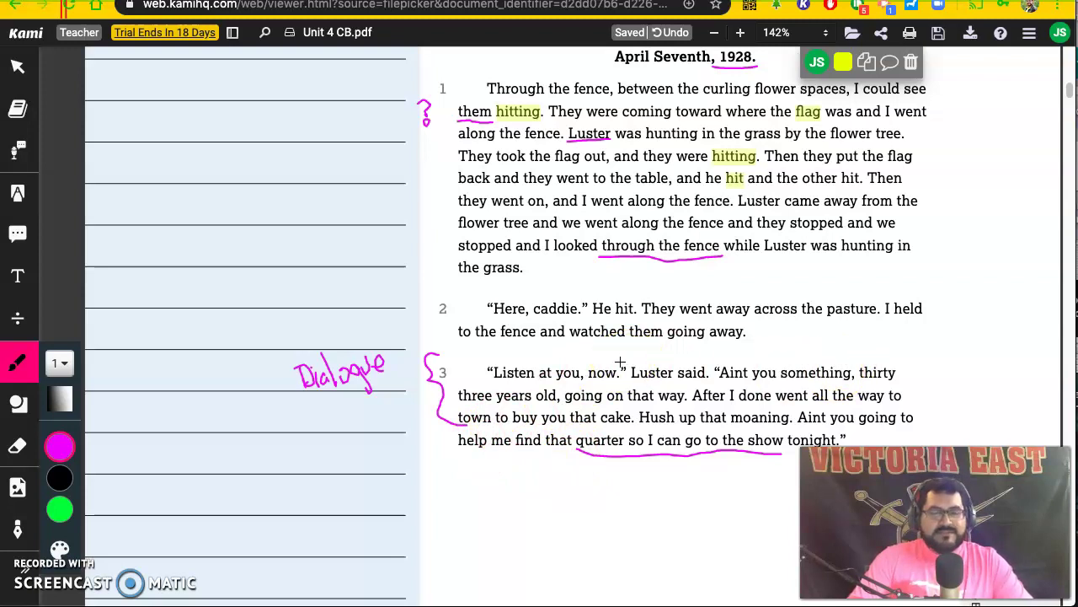
# Underline "thirty three years old" in paragraph 3 freehand and draw an exclamation mark beside its first line.
pyautogui.moveTo(861, 382); pyautogui.dragTo(893, 380)
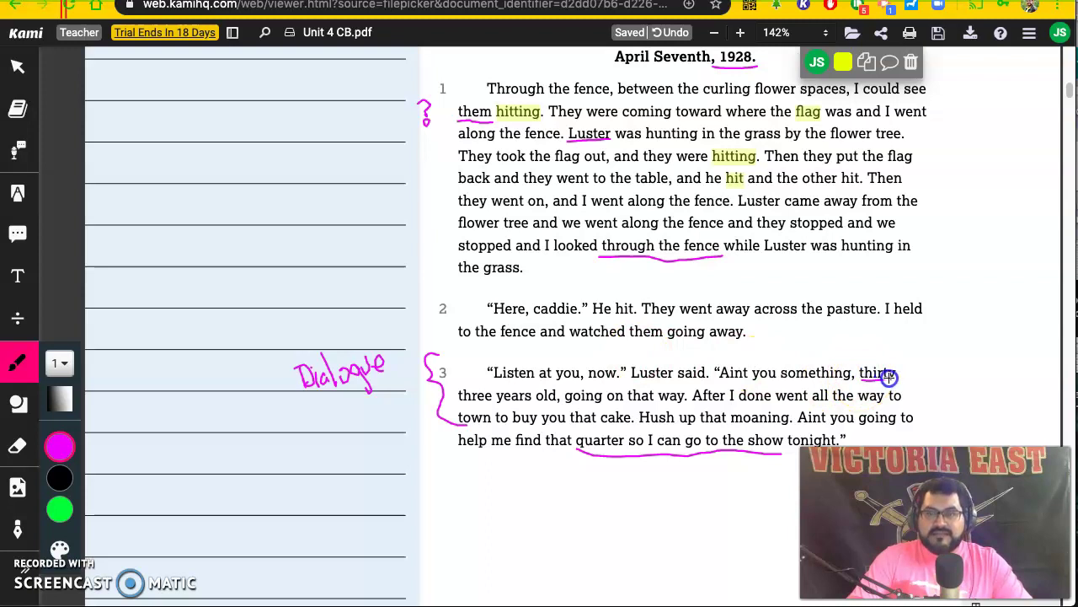
pyautogui.moveTo(462, 407); pyautogui.dragTo(550, 405)
pyautogui.moveTo(913, 342); pyautogui.dragTo(924, 371)
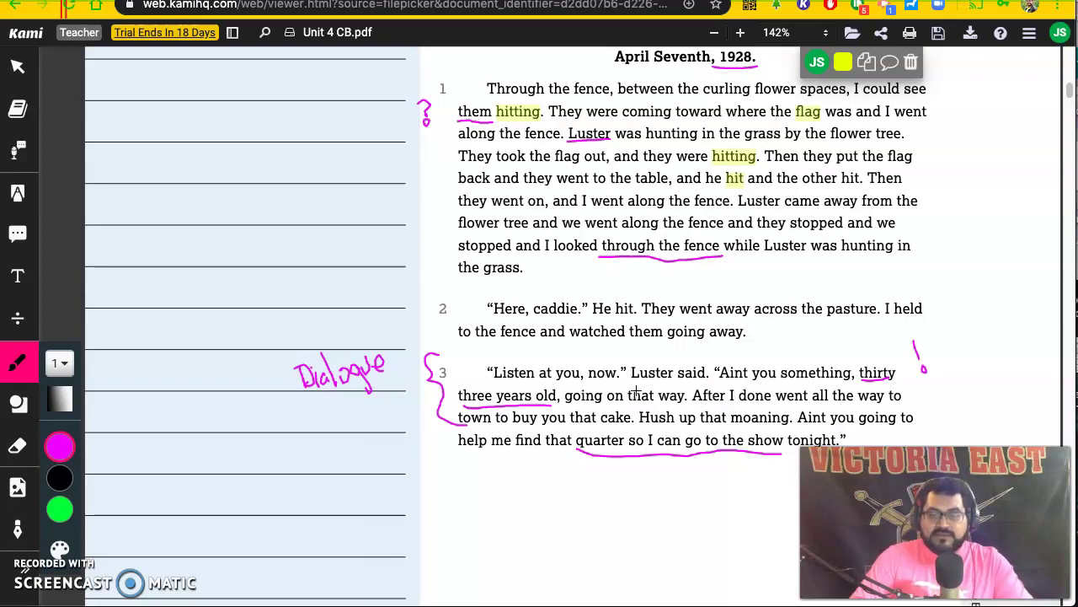
pyautogui.click(629, 404)
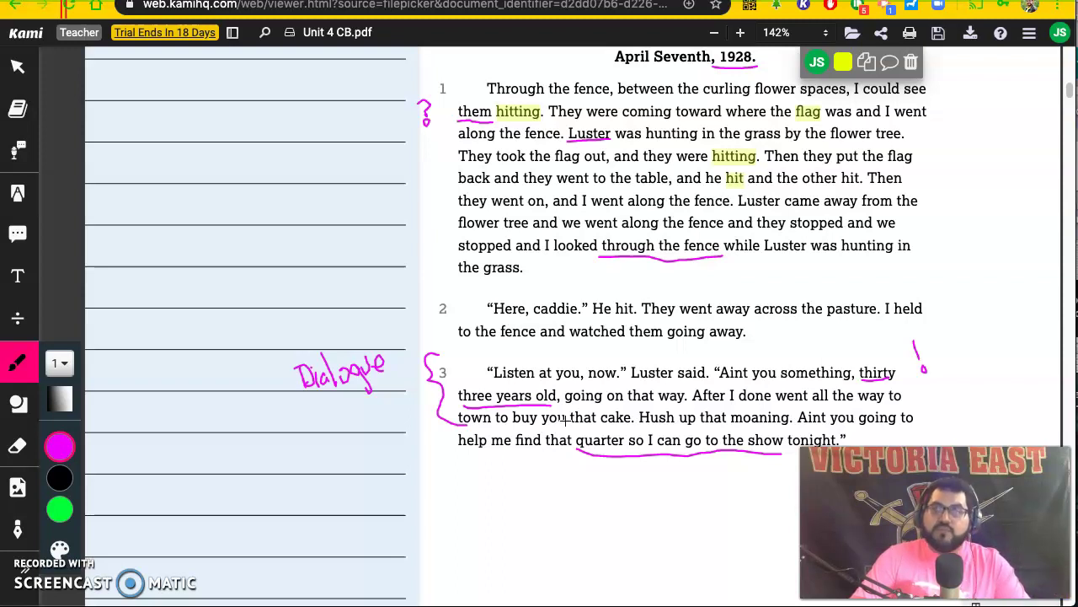
# Sketch a maze of straight lines in the notes area above "Dialogue" and draw a curving arrow through it pointing toward the passage.
pyautogui.moveTo(169, 216); pyautogui.dragTo(248, 351)
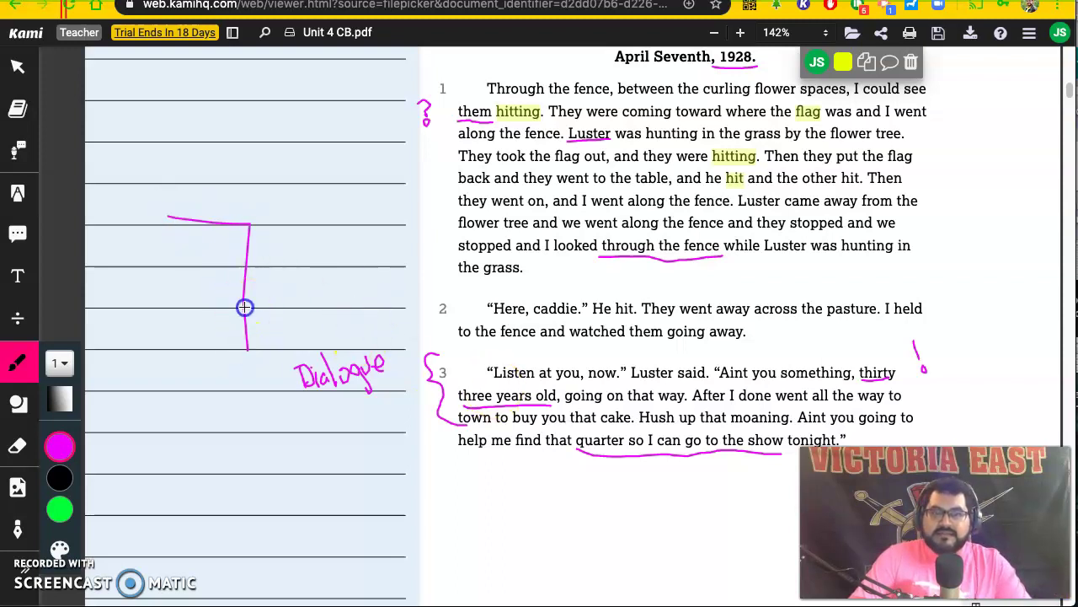
pyautogui.moveTo(244, 306); pyautogui.dragTo(321, 226)
pyautogui.moveTo(335, 267); pyautogui.dragTo(422, 261)
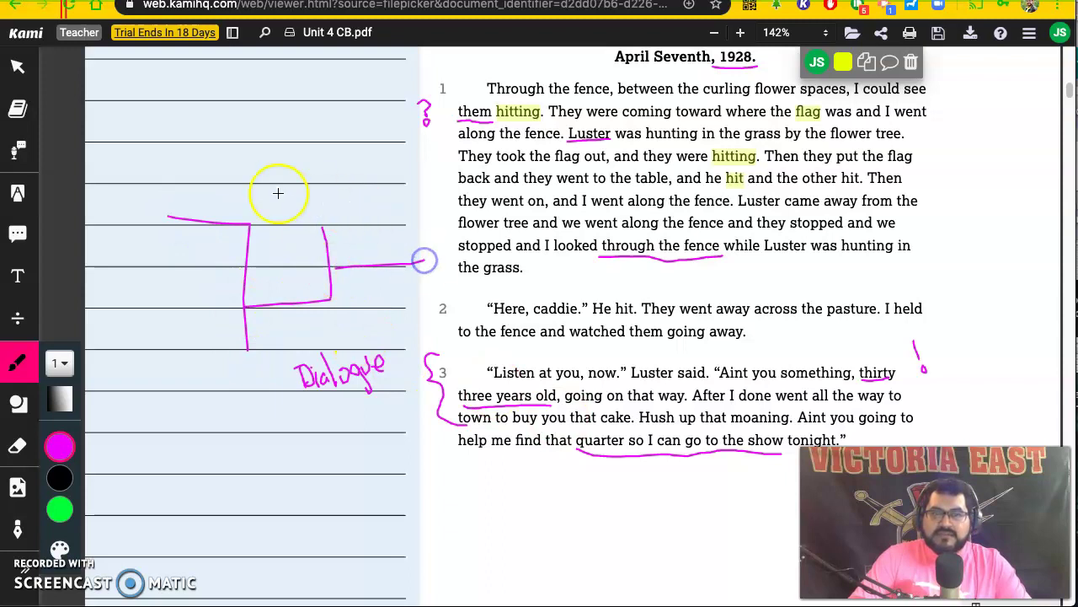
pyautogui.moveTo(279, 190); pyautogui.dragTo(440, 192)
pyautogui.moveTo(279, 192); pyautogui.dragTo(278, 220)
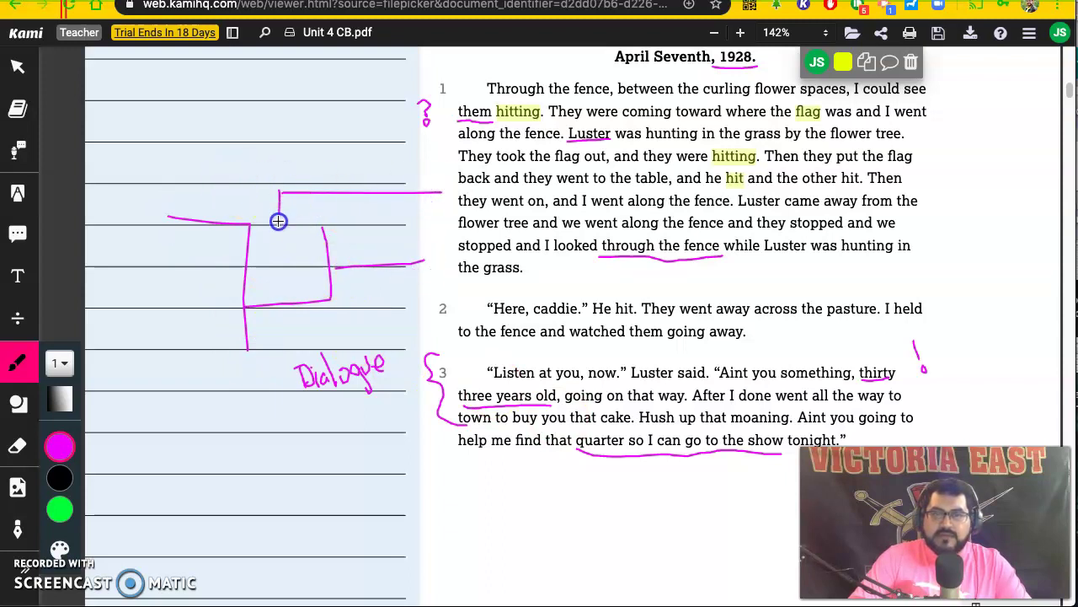
pyautogui.moveTo(241, 278); pyautogui.dragTo(179, 272)
pyautogui.moveTo(308, 305); pyautogui.dragTo(310, 330)
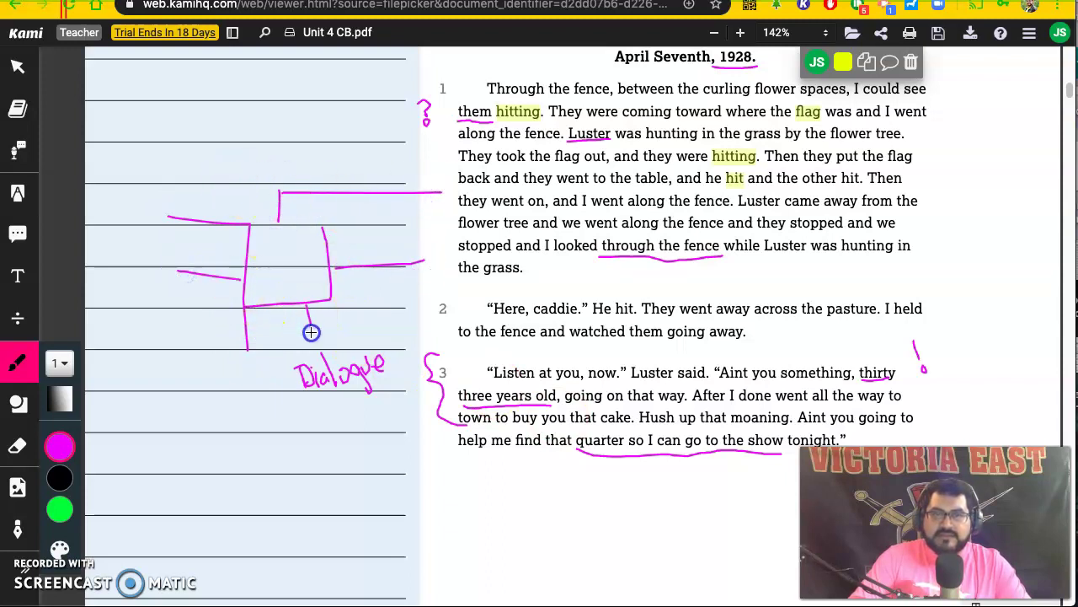
pyautogui.moveTo(375, 271); pyautogui.dragTo(377, 354)
pyautogui.moveTo(379, 311); pyautogui.dragTo(442, 309)
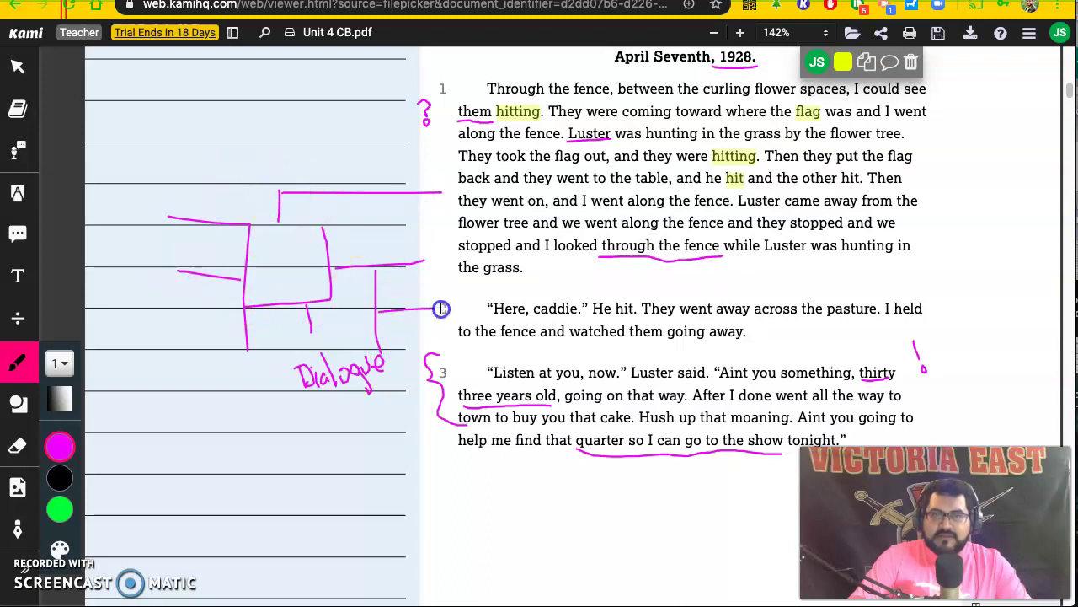
pyautogui.moveTo(197, 171)
pyautogui.mouseDown()
pyautogui.moveTo(243, 188)
pyautogui.moveTo(275, 251)
pyautogui.moveTo(304, 227)
pyautogui.moveTo(428, 218)
pyautogui.mouseUp()
pyautogui.moveTo(401, 209)
pyautogui.mouseDown()
pyautogui.moveTo(429, 220)
pyautogui.moveTo(397, 240)
pyautogui.mouseUp()
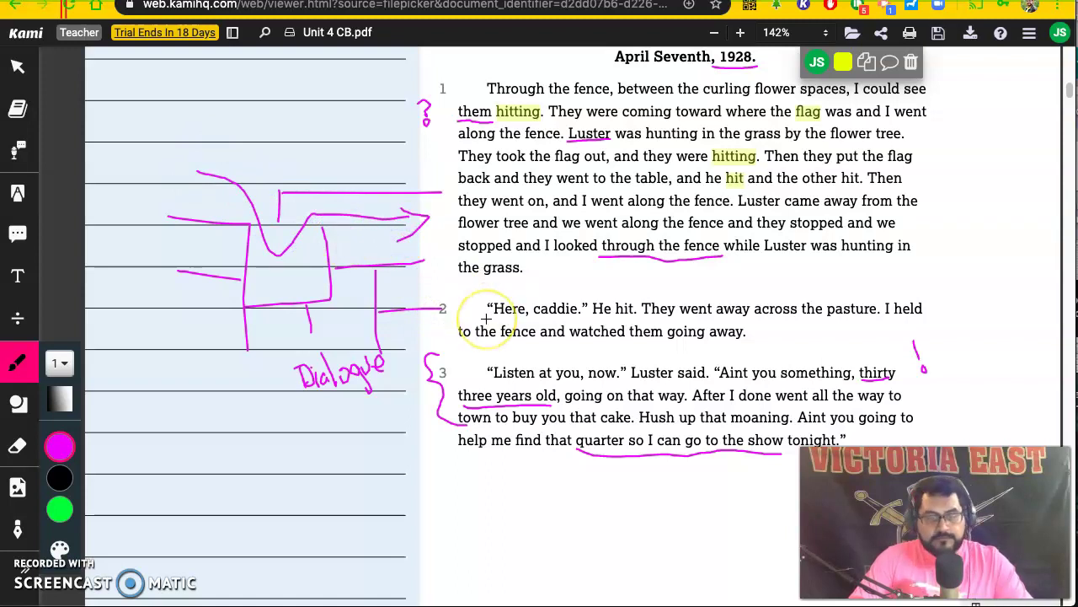